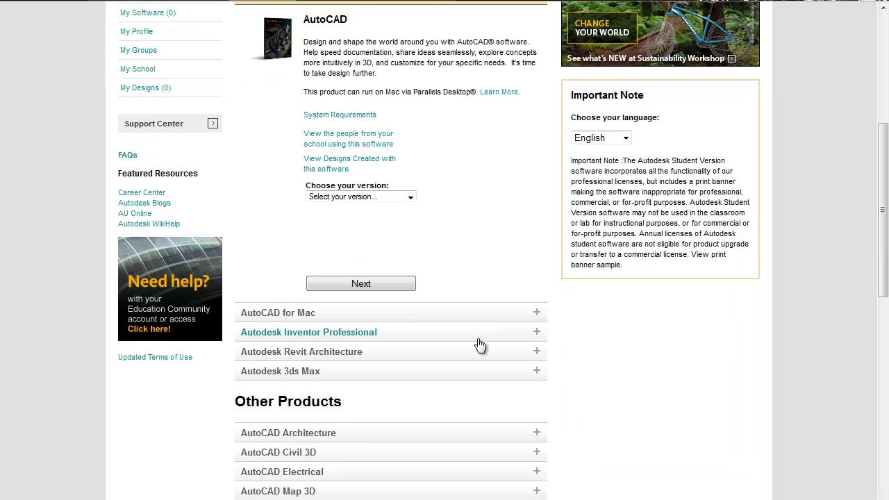
Step: Pick Inventor Professional version 2012 in English, then go to the FIRST Pro|ENGINEER catalog
scroll(478, 346, "down", 1)
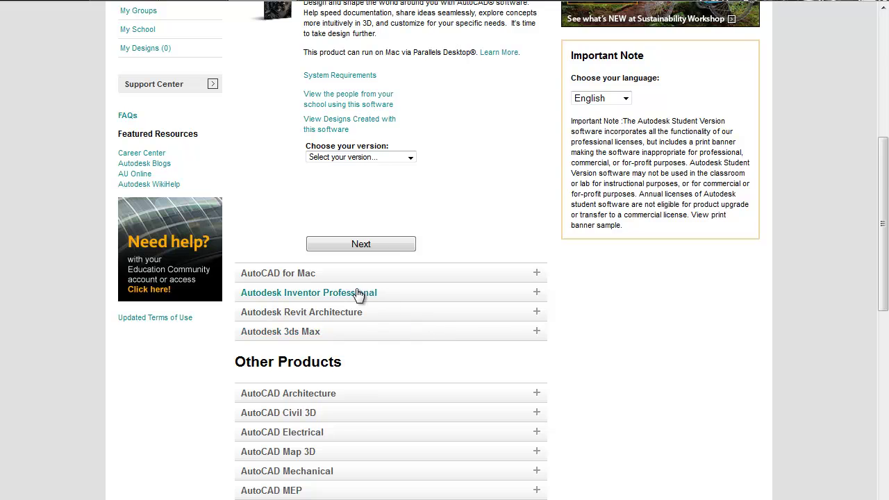
left_click(358, 294)
scroll(369, 349, "down", 4)
left_click(363, 367)
left_click(359, 402)
left_click(359, 396)
left_click(352, 411)
scroll(343, 415, "down", 2)
left_click(356, 344)
left_click(354, 346)
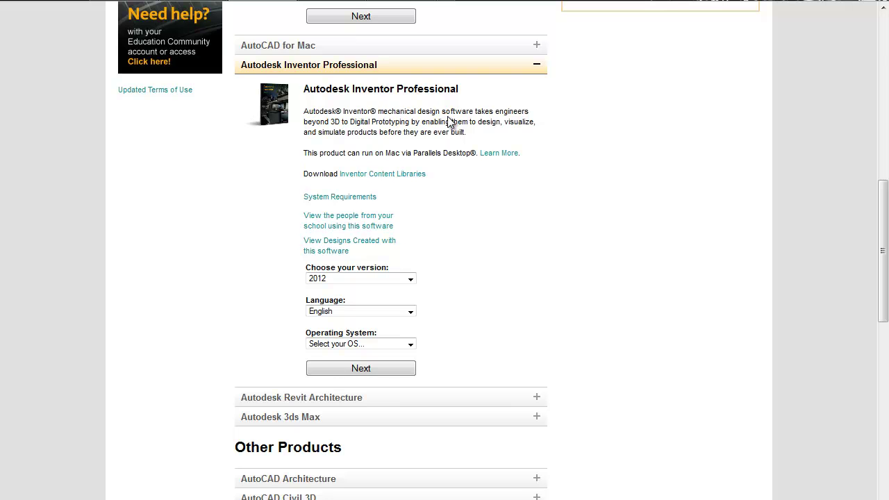
left_click(337, 1)
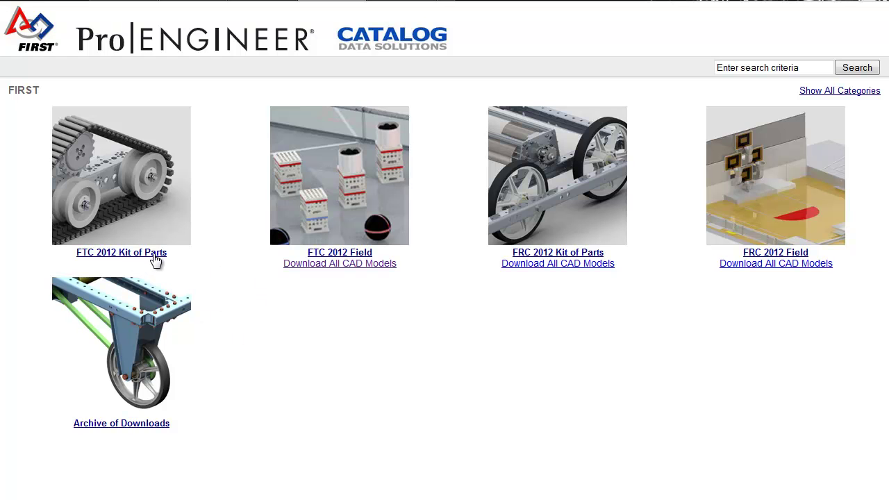
Step: From the Archive of Downloads, save all FTC 2010 Kit of Parts CAD models as FTC_2010.zip
left_click_drag(143, 264, 68, 267)
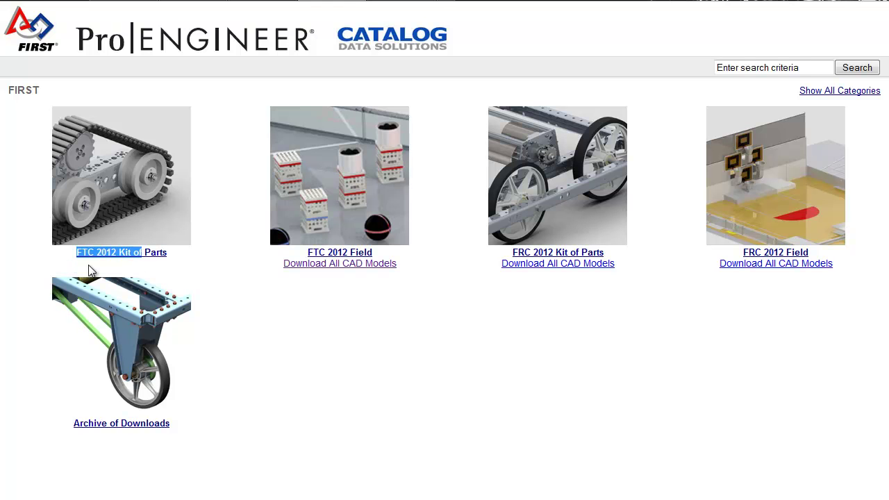
left_click(104, 424)
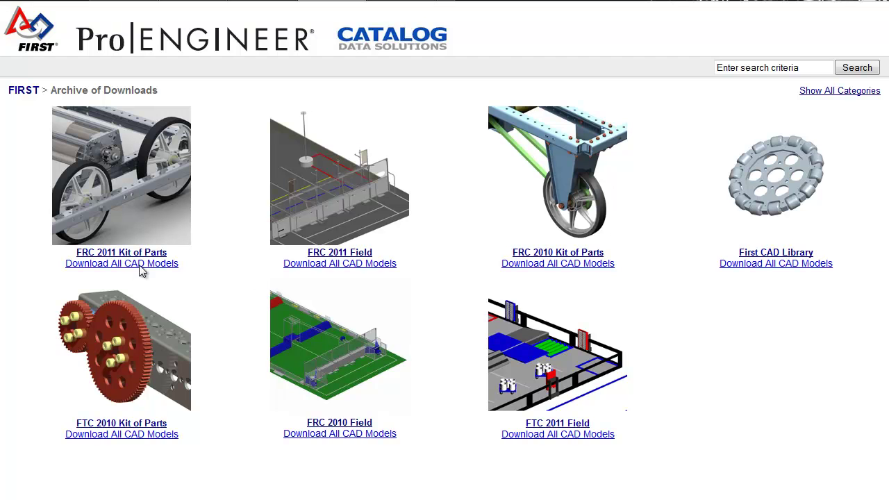
left_click(148, 437)
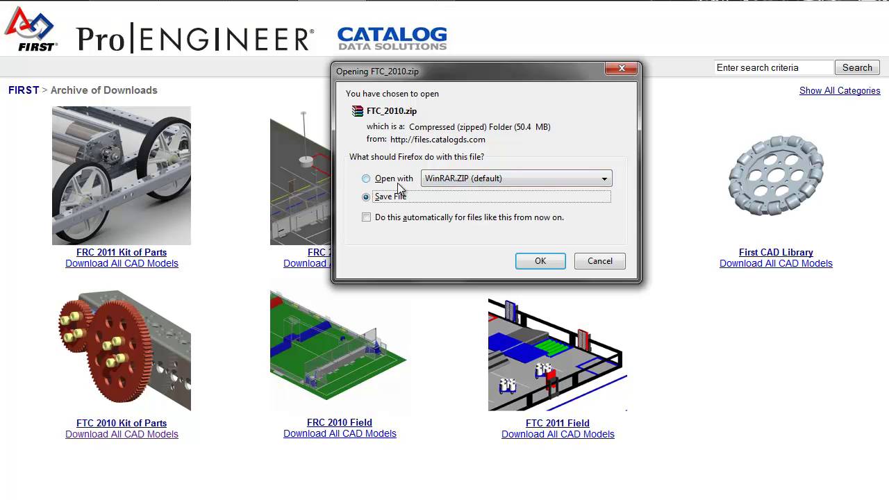
left_click(523, 258)
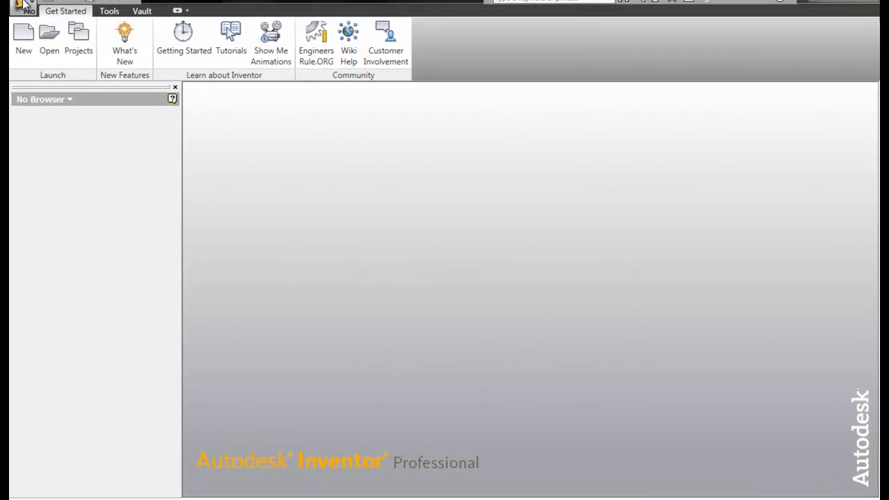
Step: In the Open dialog, browse to Downloads > FTC_2010 > FTC_2010 > FTC_Tetrix_Fully_Featured
left_click(15, 4)
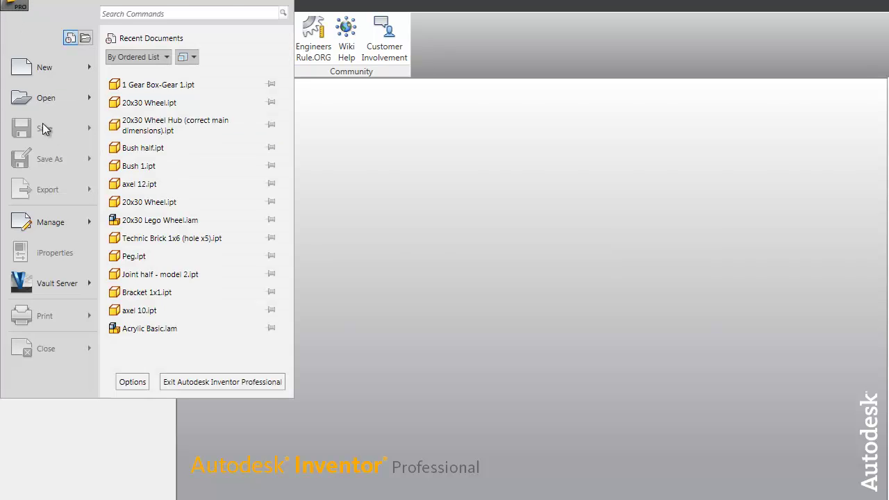
left_click(36, 98)
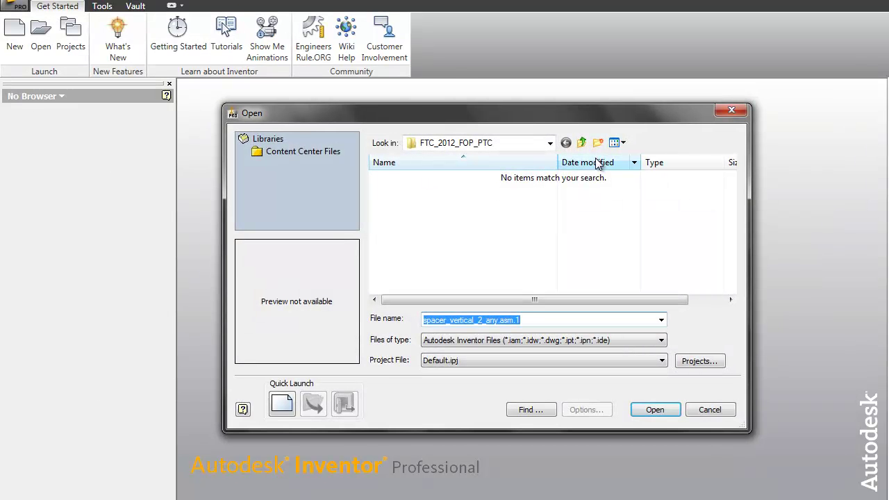
left_click(582, 143)
left_click(582, 143)
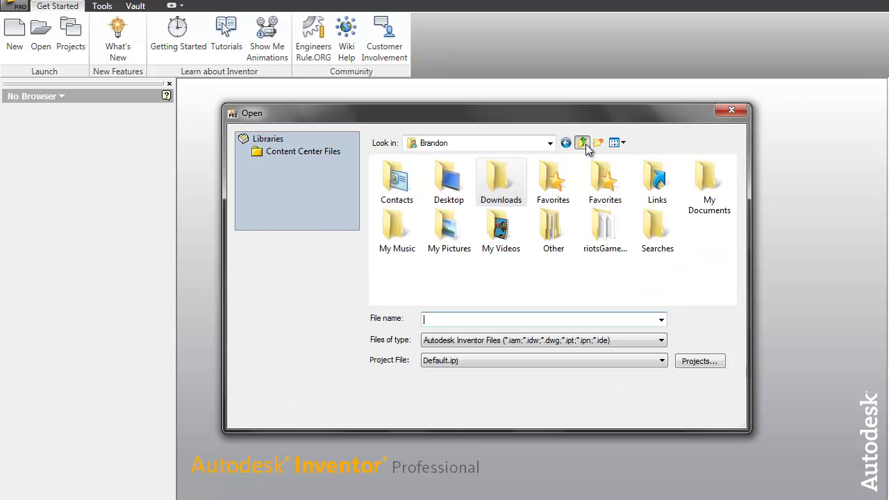
double_click(507, 199)
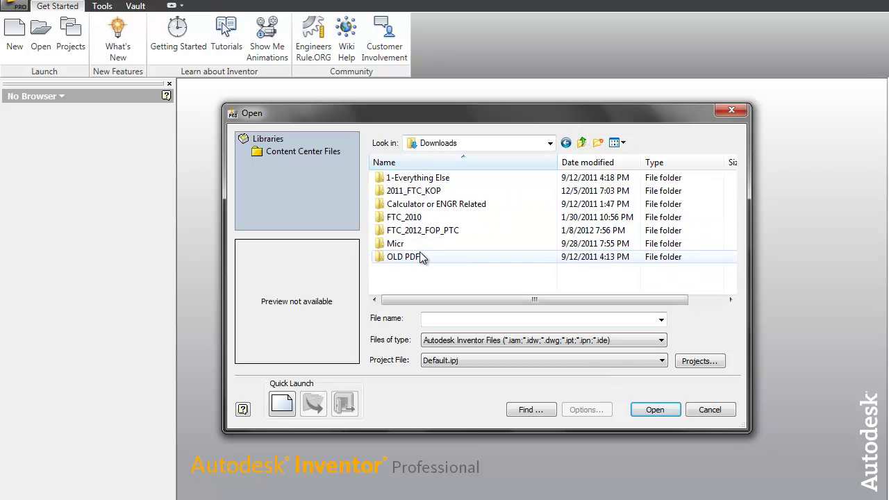
double_click(425, 217)
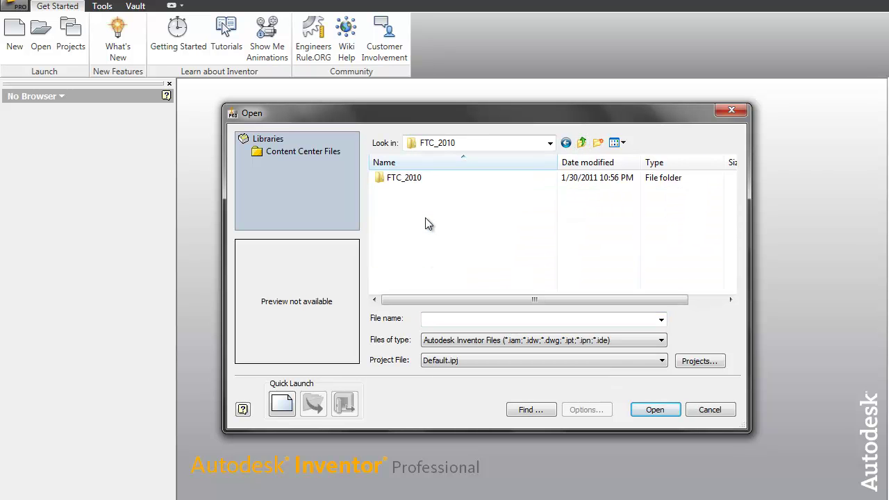
left_click(414, 180)
double_click(414, 180)
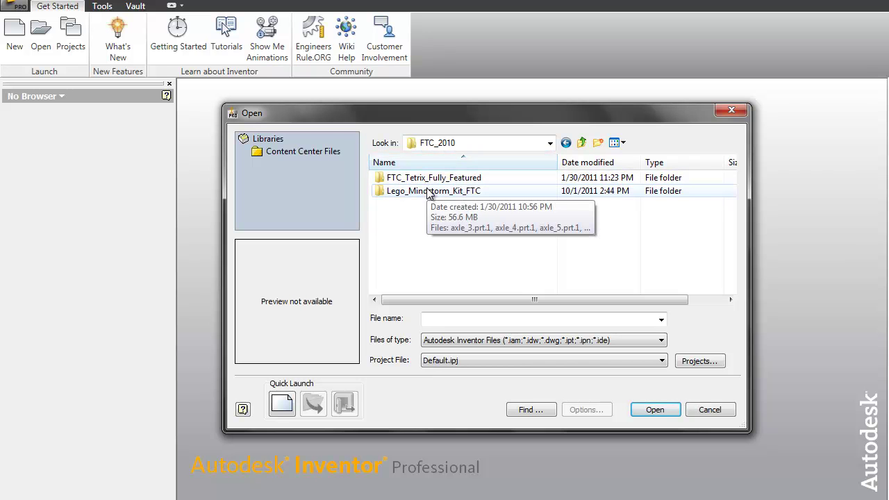
double_click(429, 179)
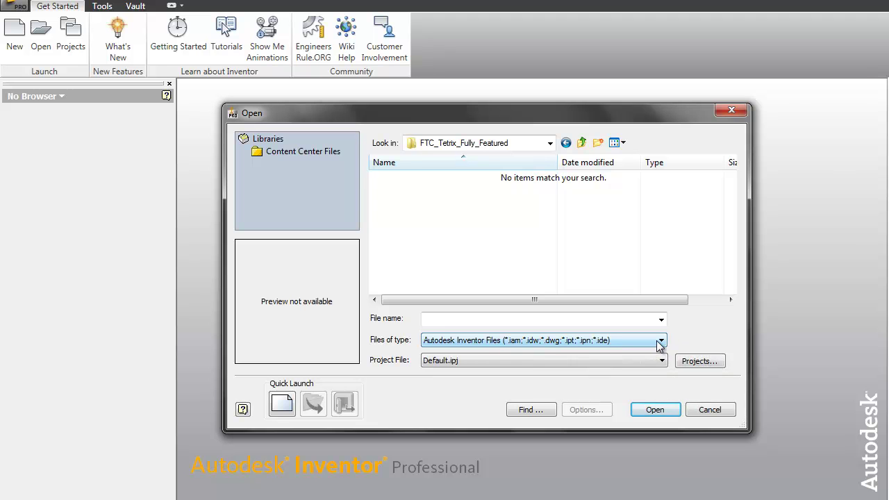
Step: Show All Files and open channel-32mm.prt.12
left_click(621, 340)
left_click(562, 327)
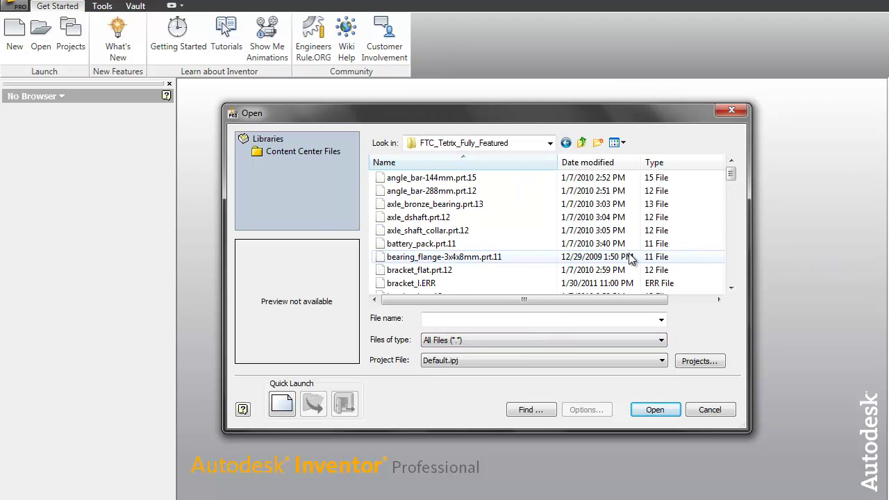
left_click_drag(730, 176, 735, 193)
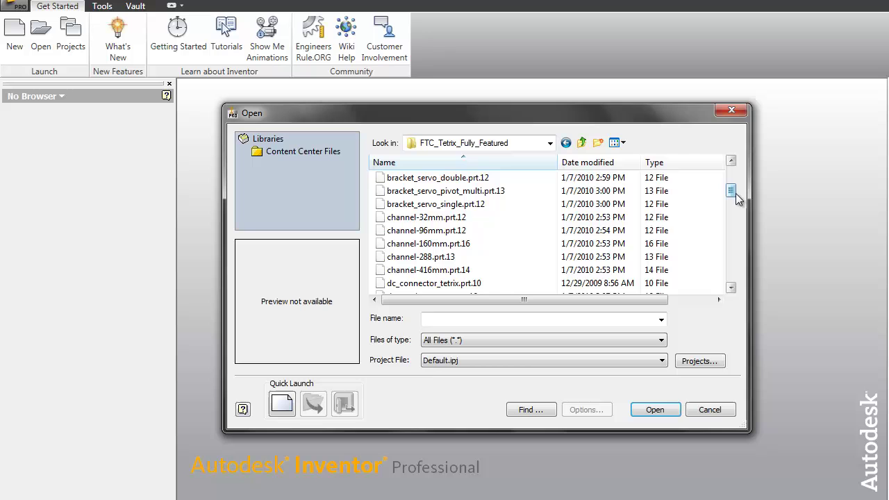
double_click(504, 219)
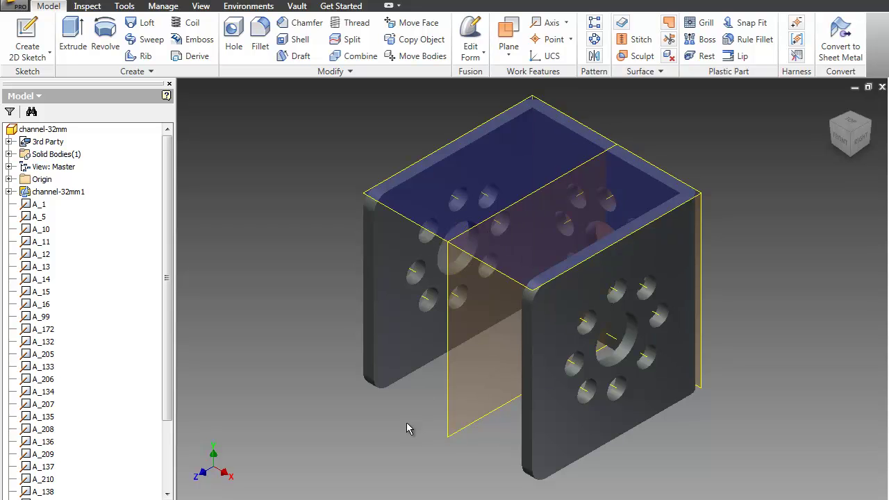
Step: Hide the RIGHT, FRONT and TOP work planes through Visibility
left_click(433, 400)
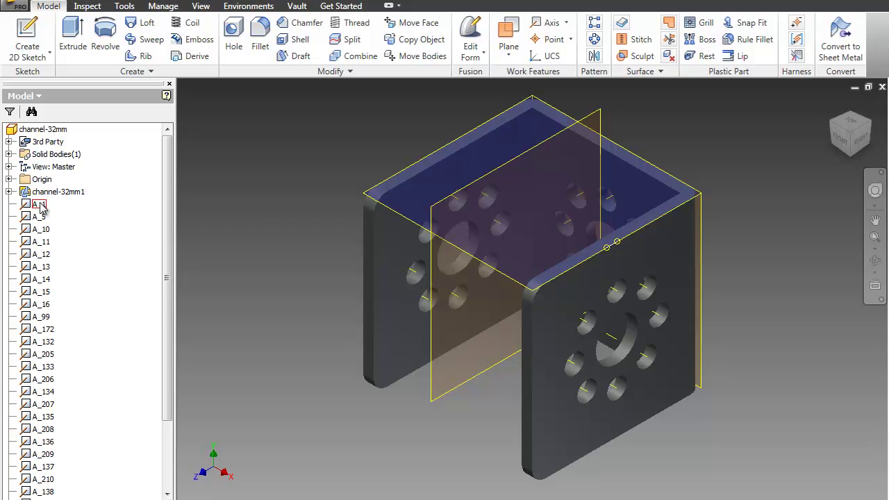
left_click(8, 179)
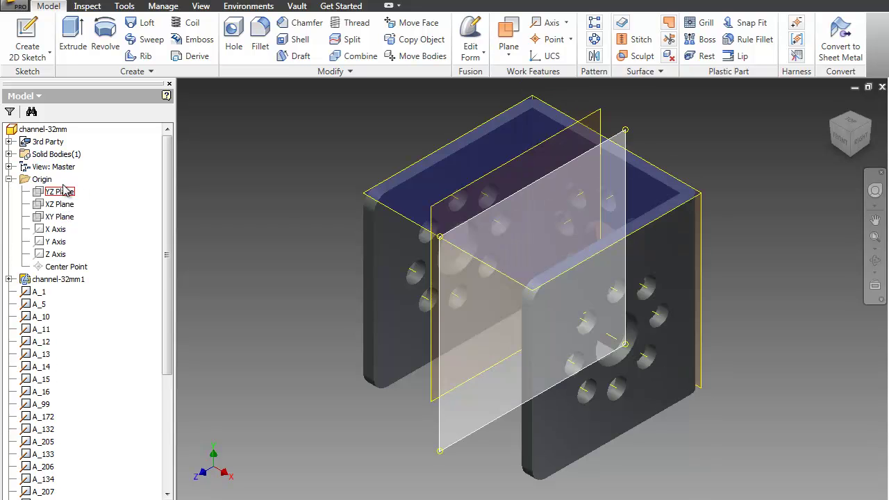
left_click(9, 179)
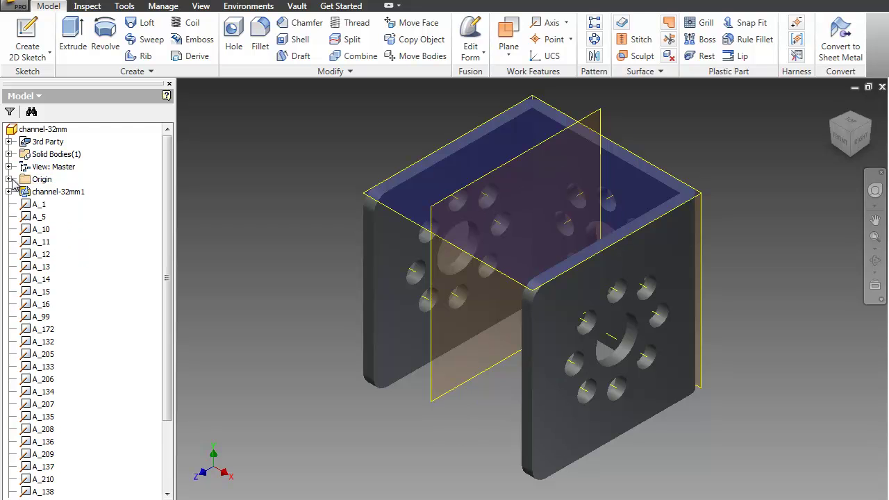
left_click_drag(167, 226, 169, 291)
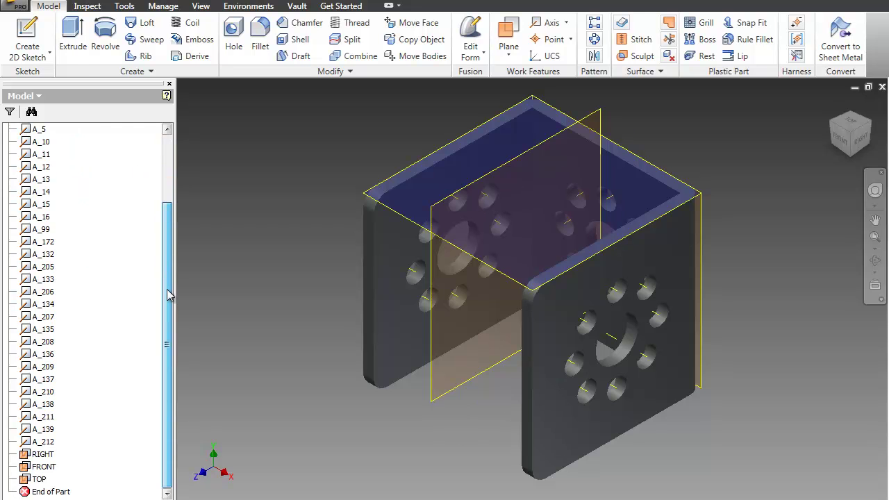
left_click(41, 455)
left_click(42, 484, "shift")
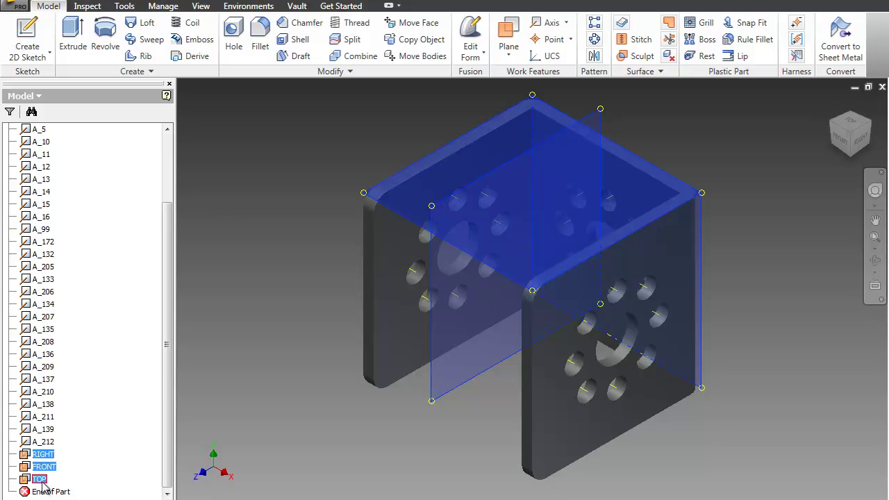
right_click(42, 477)
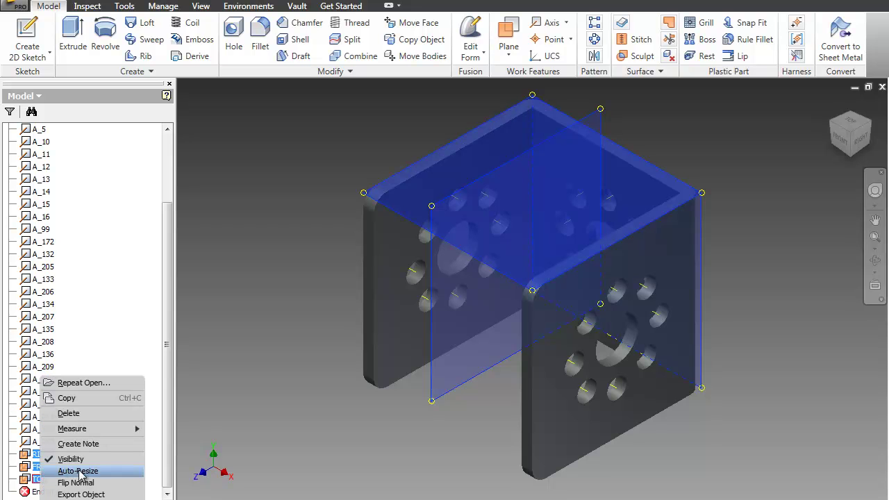
left_click(68, 459)
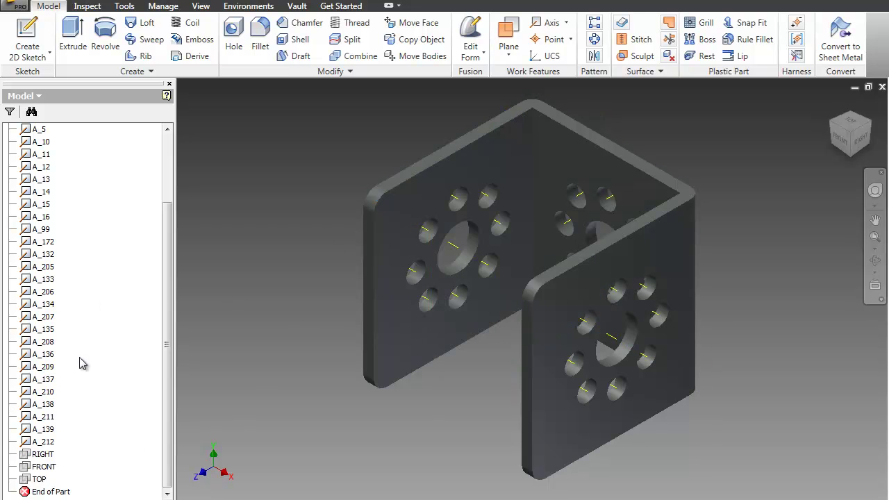
Step: Select sketches A_1 through A_212 and turn off their visibility
left_click(43, 442)
scroll(89, 278, "up", 3)
left_click(39, 179, "shift")
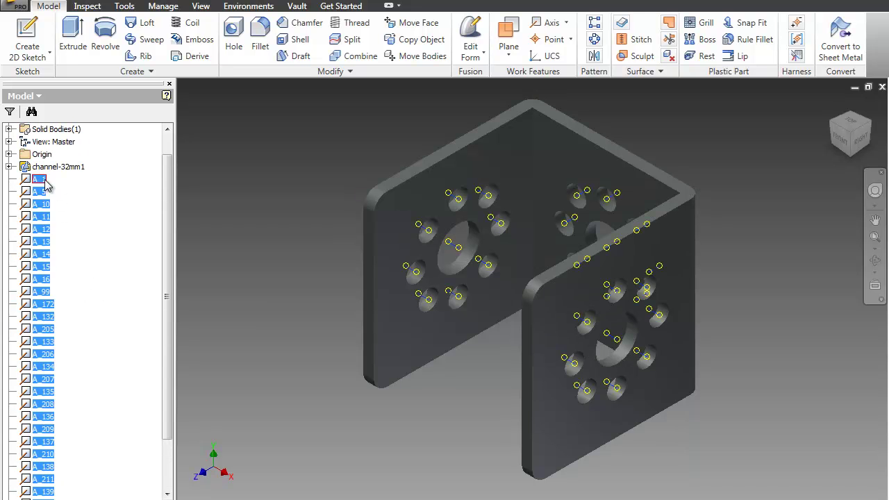
right_click(43, 186)
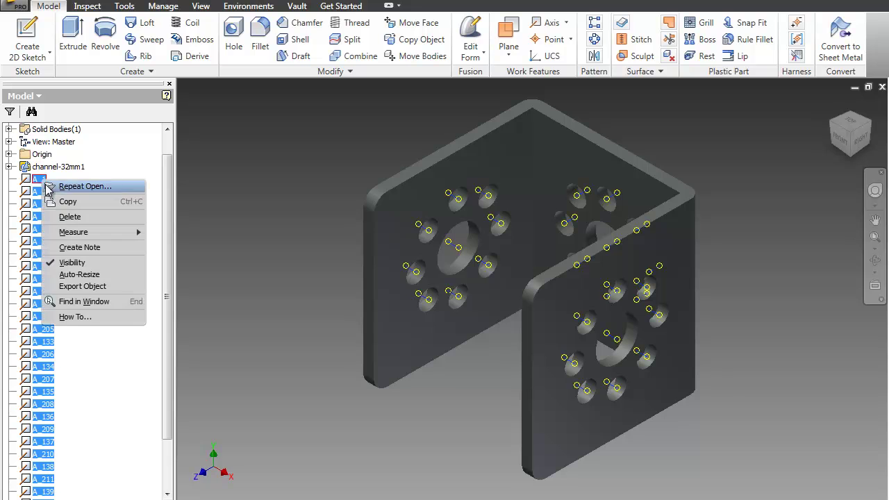
left_click(80, 264)
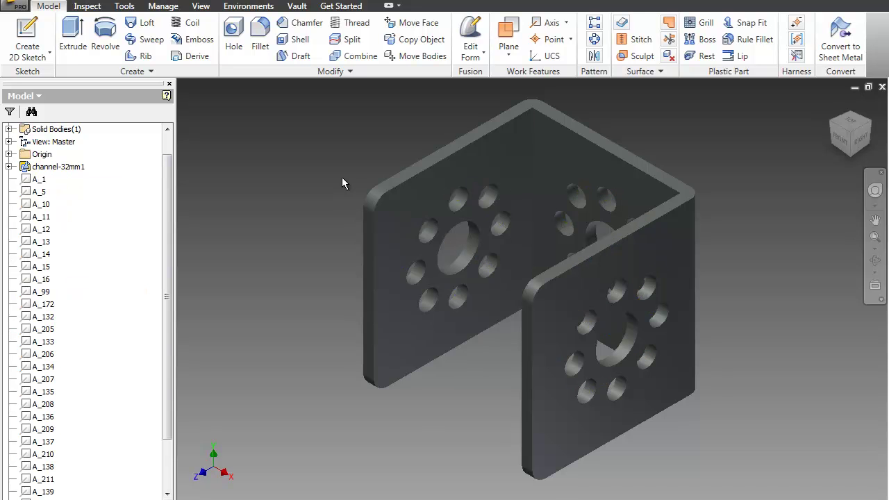
Step: Check the clean channel from the back with the ViewCube, then return home
mouse_move(837, 115)
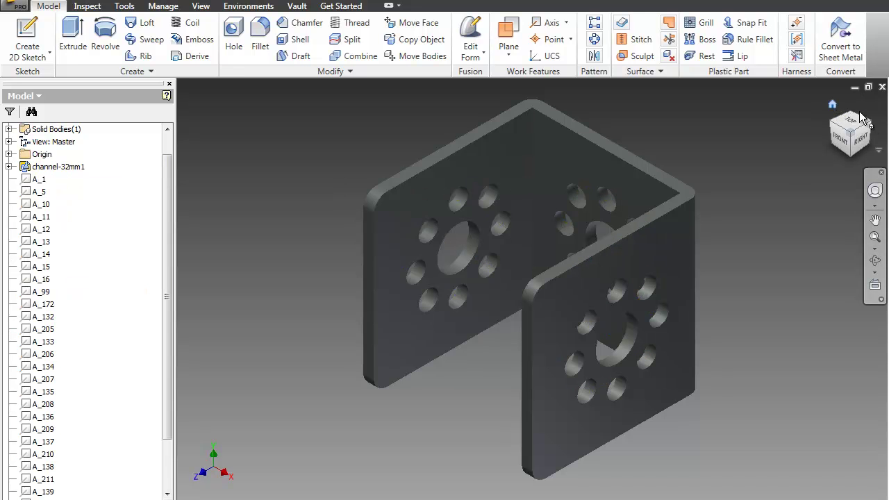
left_click(832, 108)
left_click(832, 105)
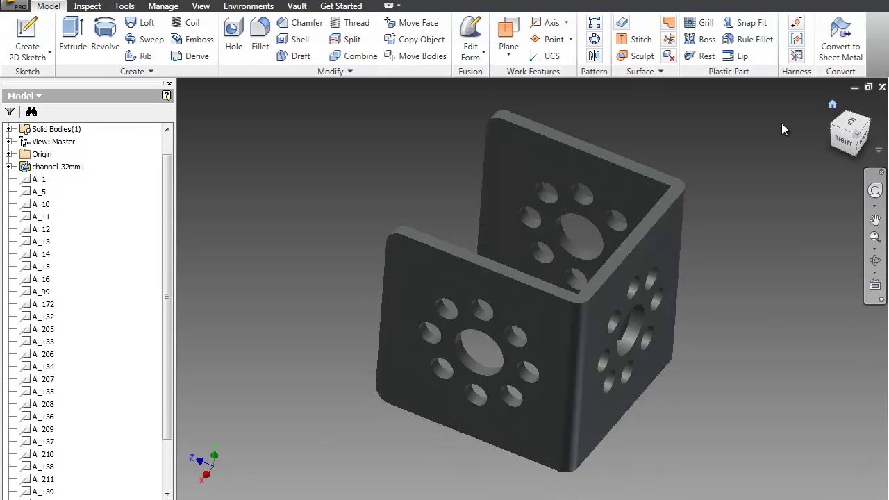
left_click(16, 6)
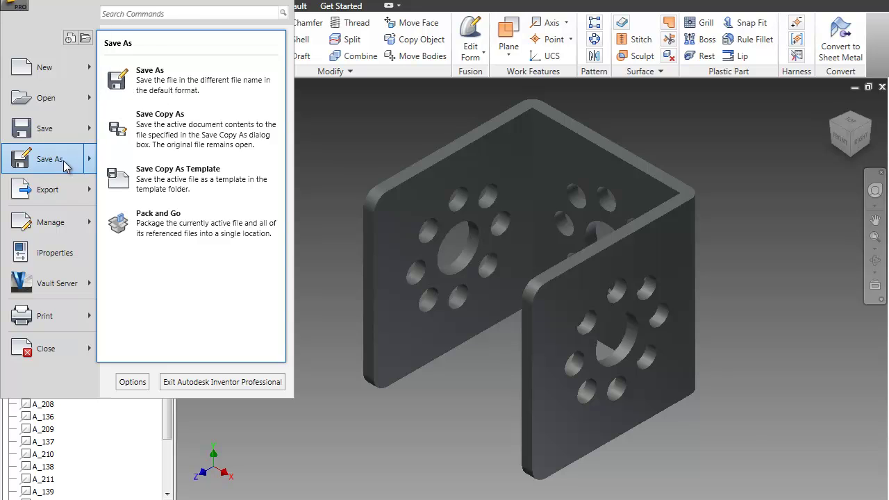
Step: Save As the part, renaming it 'channel-32 mm.ipt' after the duplicate-name error
left_click(64, 161)
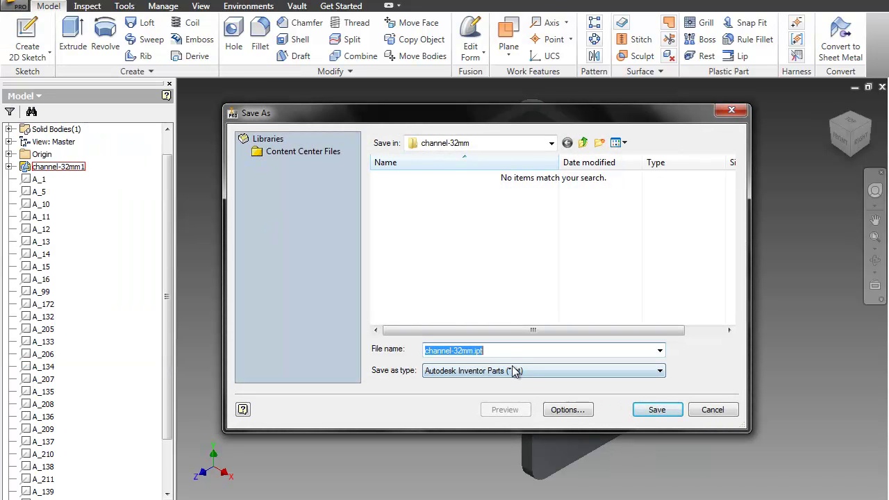
left_click(476, 349)
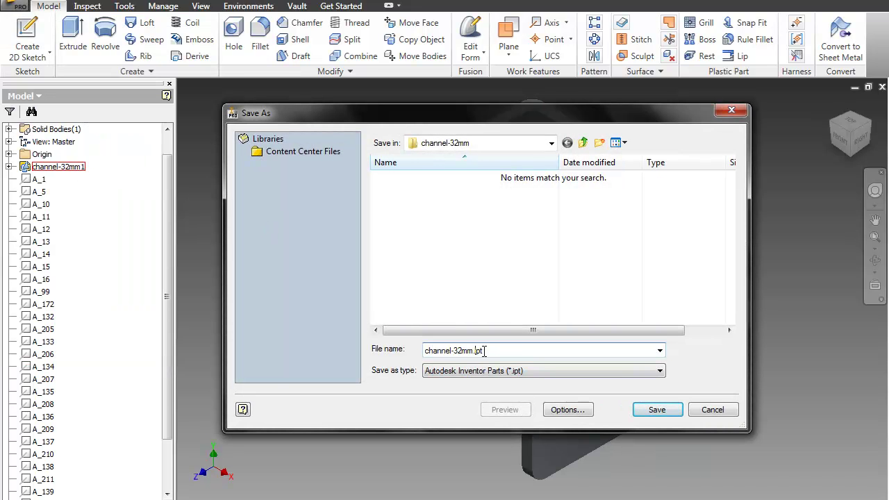
left_click(672, 415)
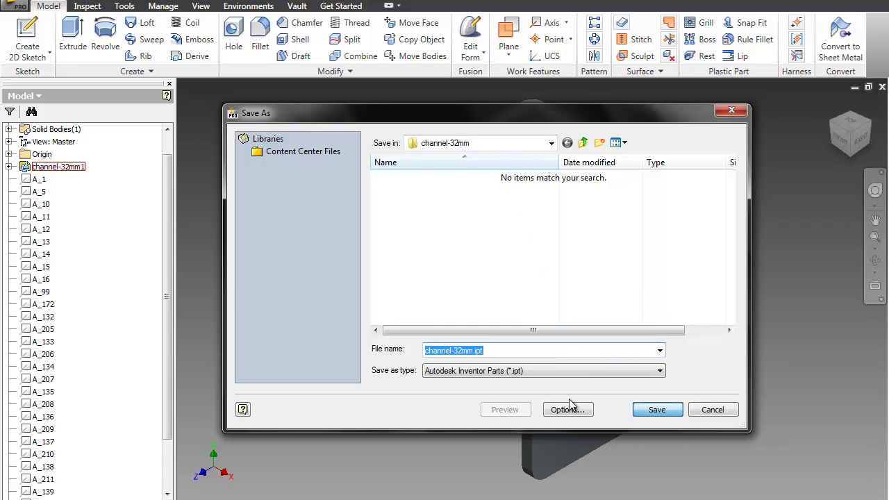
left_click(653, 414)
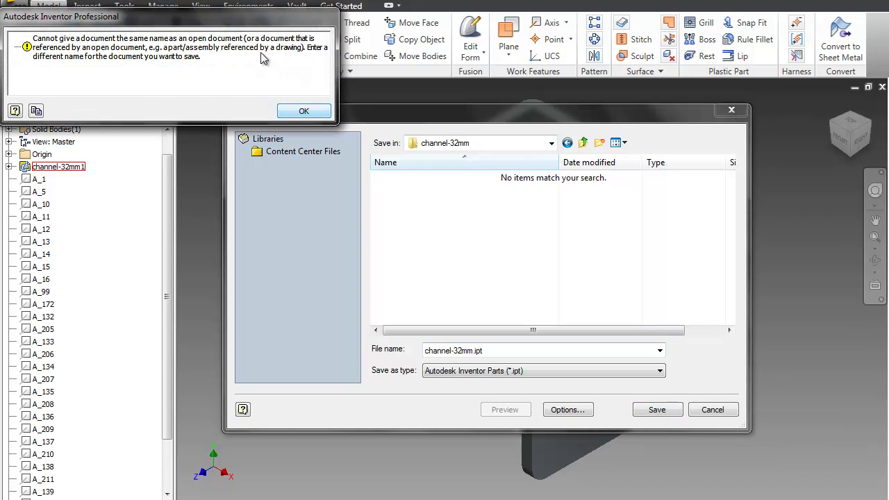
left_click_drag(247, 18, 276, 199)
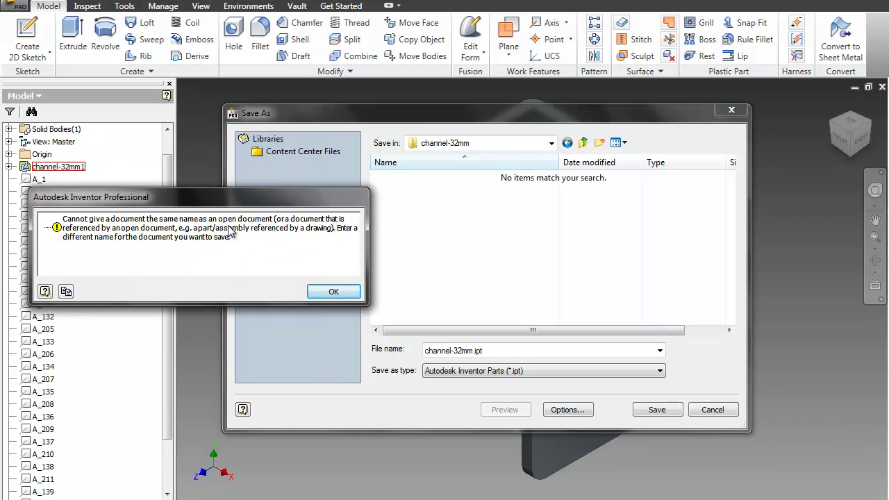
left_click_drag(158, 201, 192, 194)
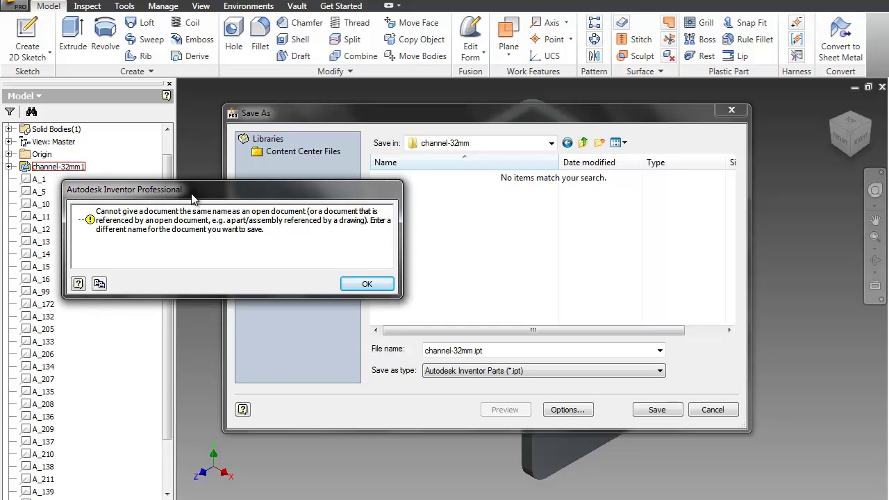
left_click(362, 281)
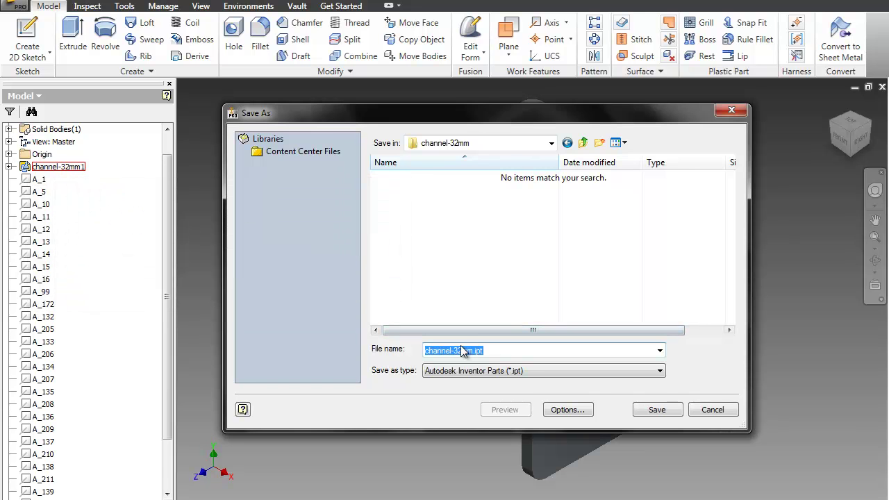
left_click(463, 350)
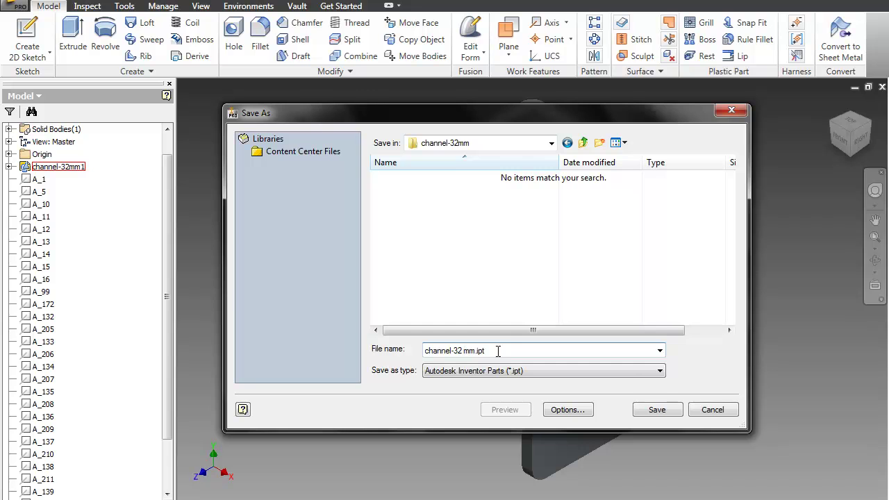
left_click(656, 409)
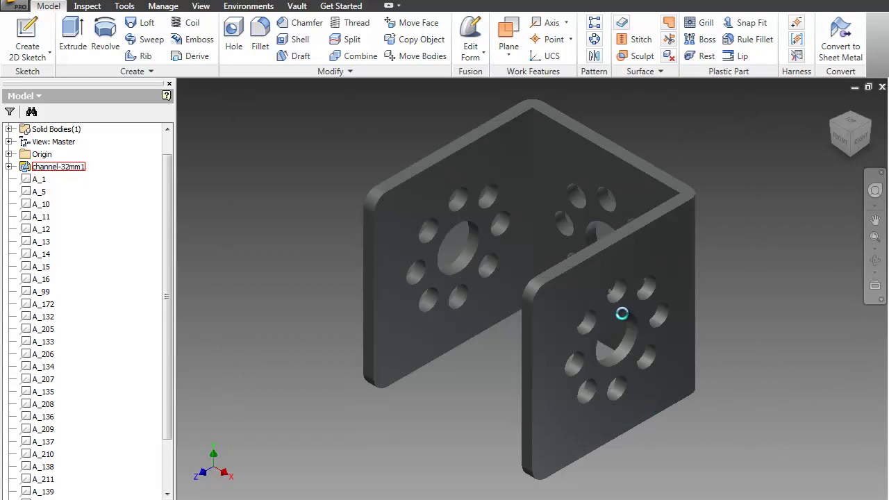
scroll(759, 181, "up", 1)
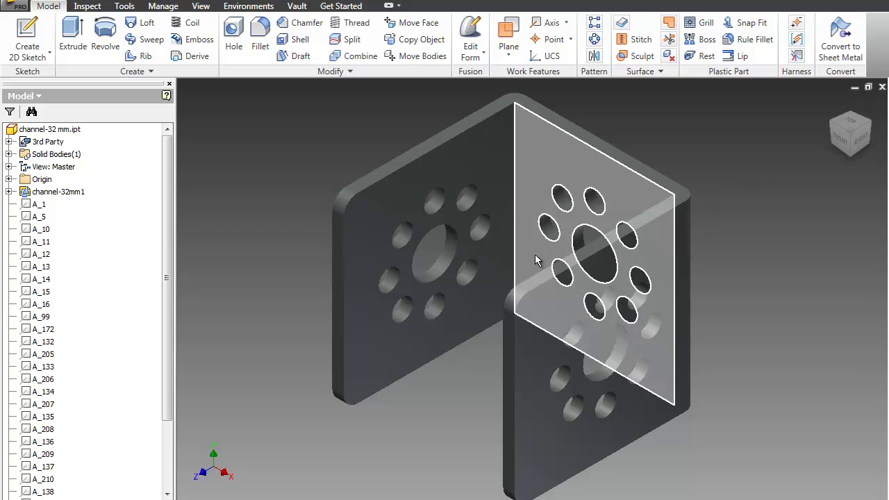
scroll(534, 255, "down", 2)
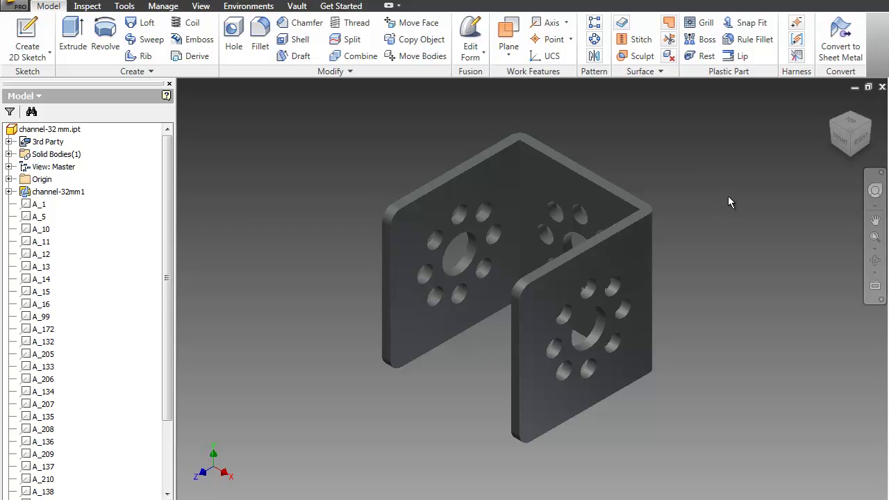